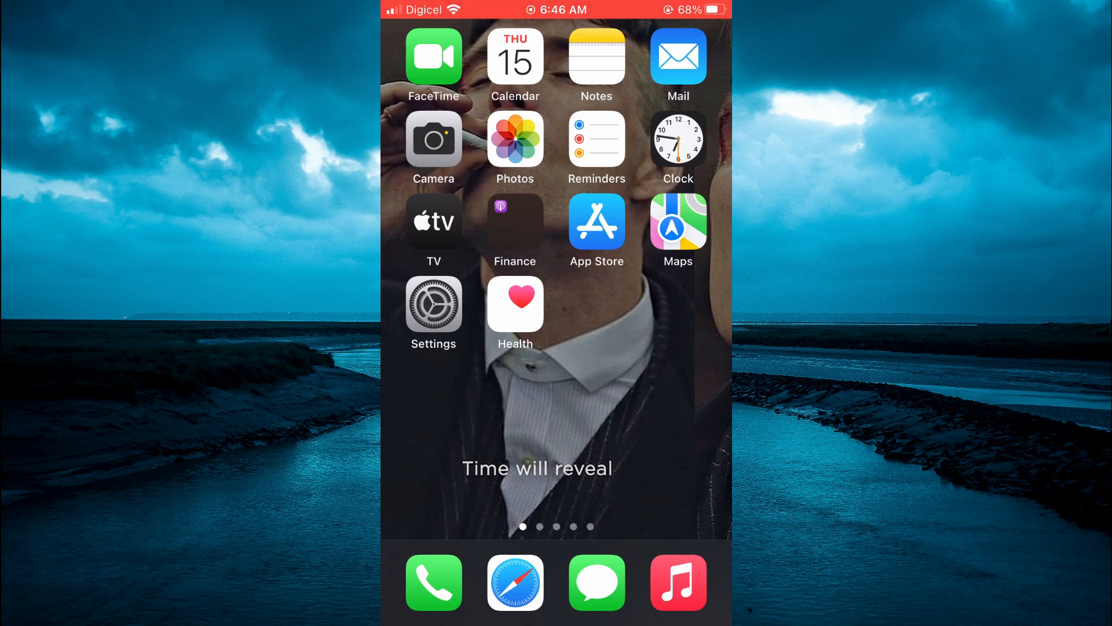
- Pull down the lock screen from the home screen
{"action": "left_click_drag", "start_coordinate": [556, 5], "coordinate": [556, 348]}
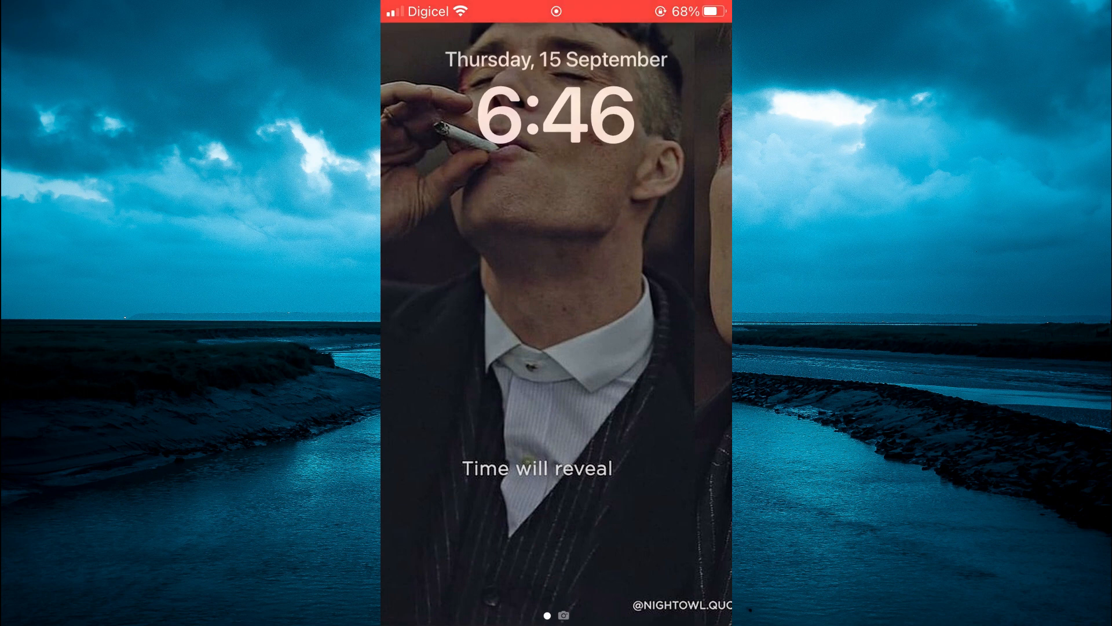
- Reach the ADD NEW card in the wallpaper gallery and start a new lock screen wallpaper
{"action": "left_click", "coordinate": [557, 348]}
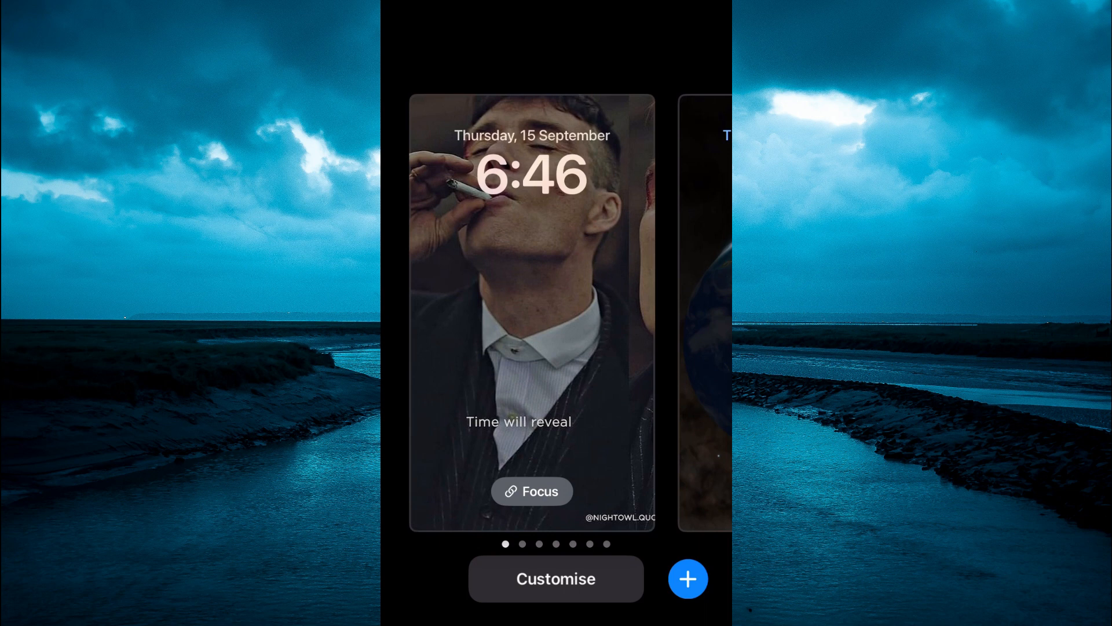
{"action": "left_click_drag", "start_coordinate": [643, 313], "coordinate": [470, 312]}
{"action": "left_click_drag", "start_coordinate": [643, 313], "coordinate": [469, 313]}
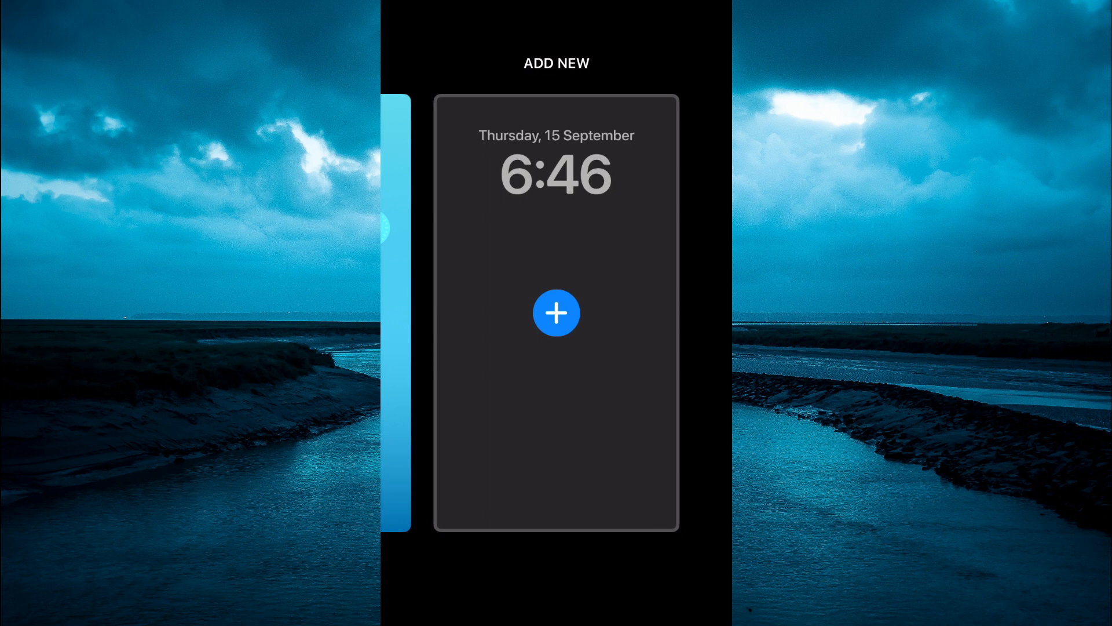
{"action": "left_click", "coordinate": [556, 313]}
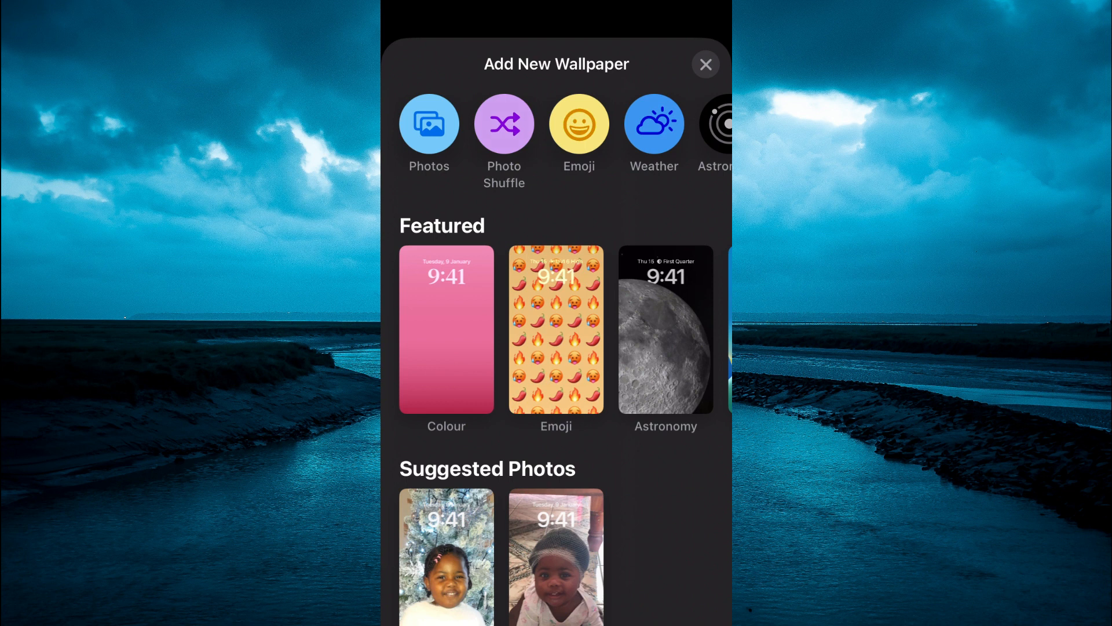
- Pick Photo Shuffle as the wallpaper type and choose to select its photos manually
{"action": "left_click", "coordinate": [504, 123]}
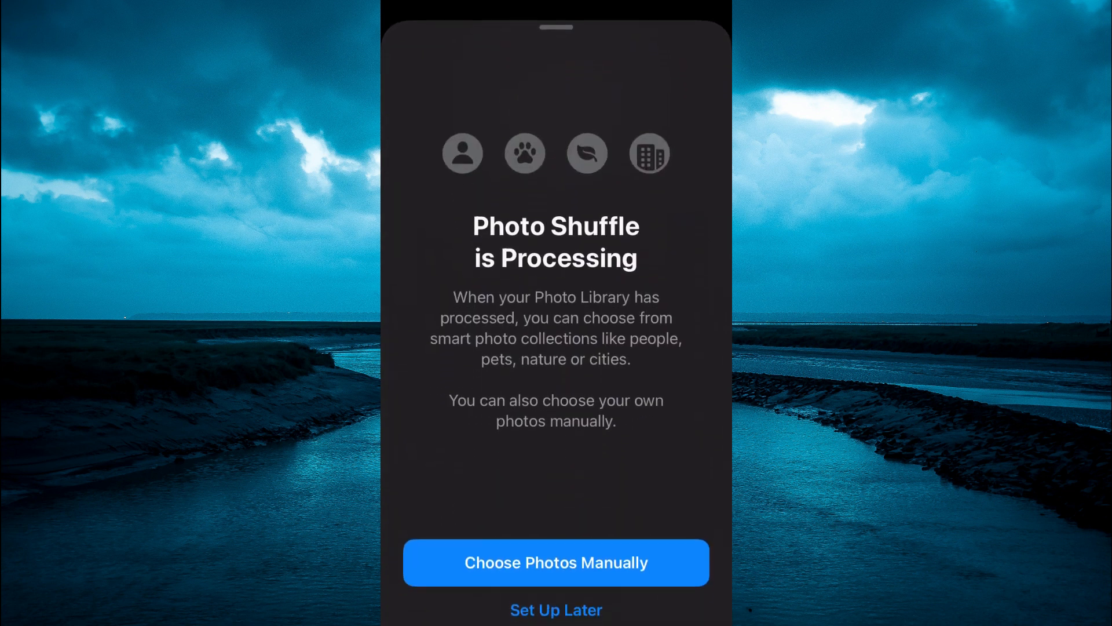
{"action": "left_click", "coordinate": [557, 561]}
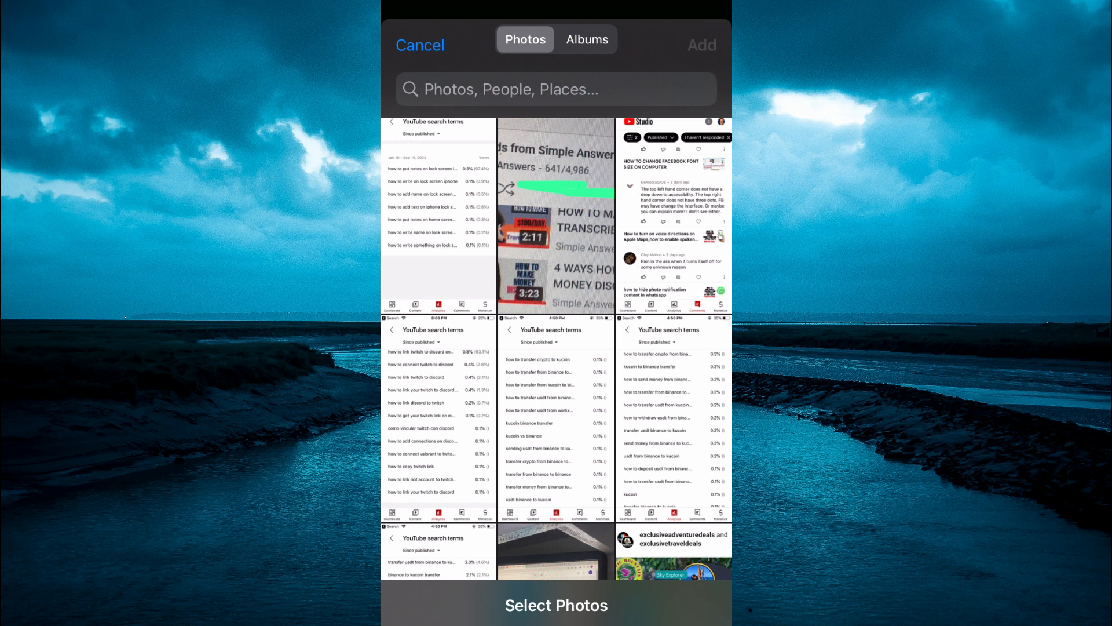
{"action": "scroll", "coordinate": [557, 348], "scroll_direction": "down", "scroll_amount": 1}
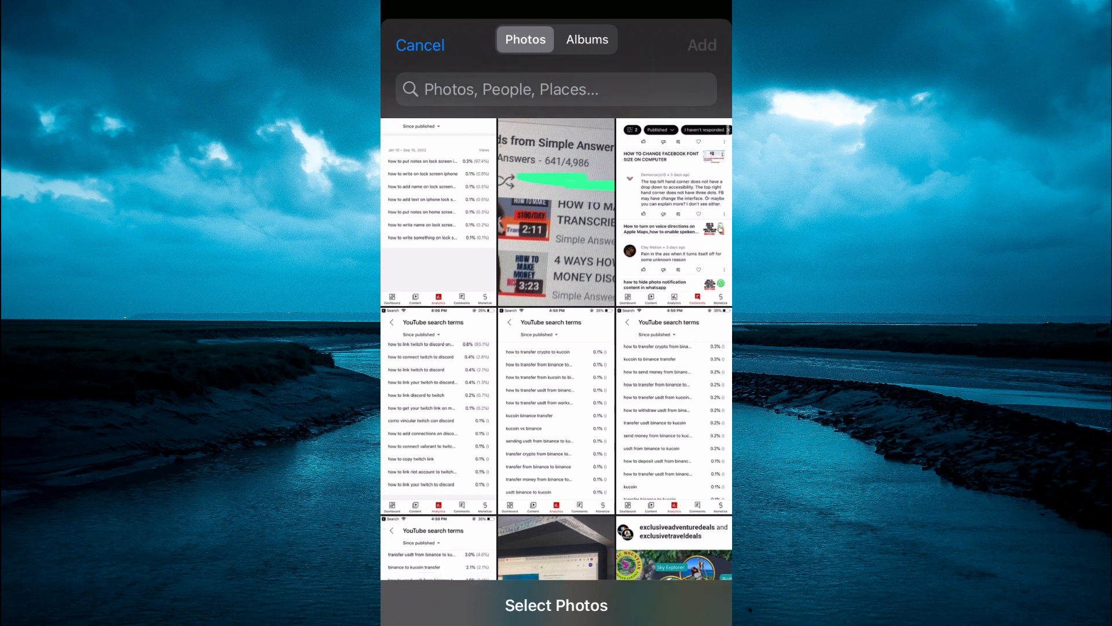
{"action": "scroll", "coordinate": [557, 348], "scroll_direction": "down", "scroll_amount": 3}
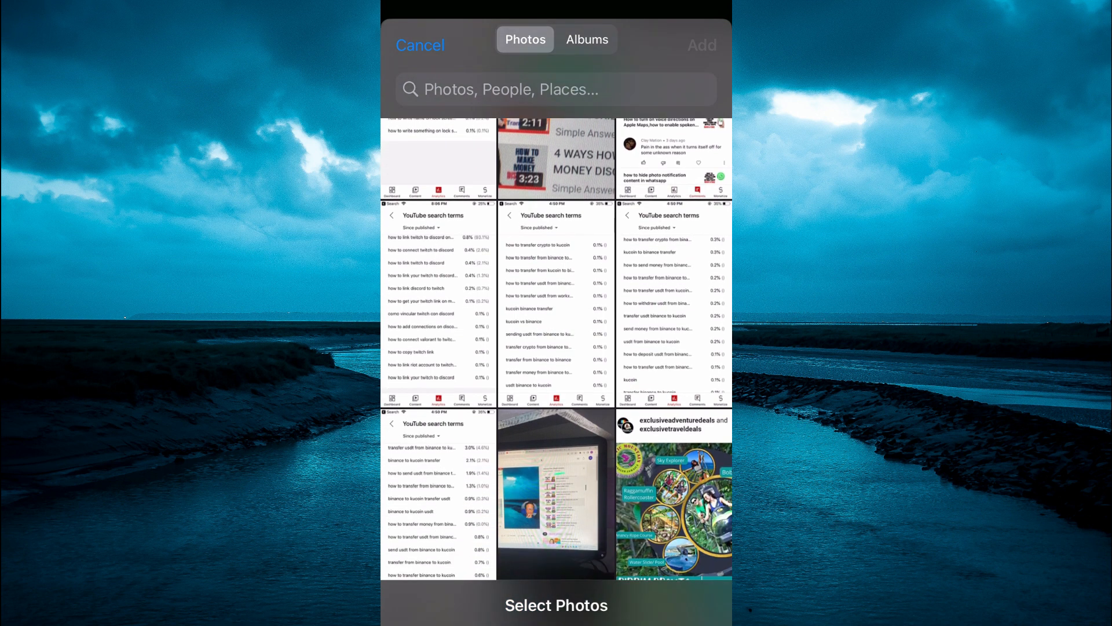
- Select the monitor photo, travel-deals flyer and portrait, then add the three to the shuffle
{"action": "left_click", "coordinate": [674, 495]}
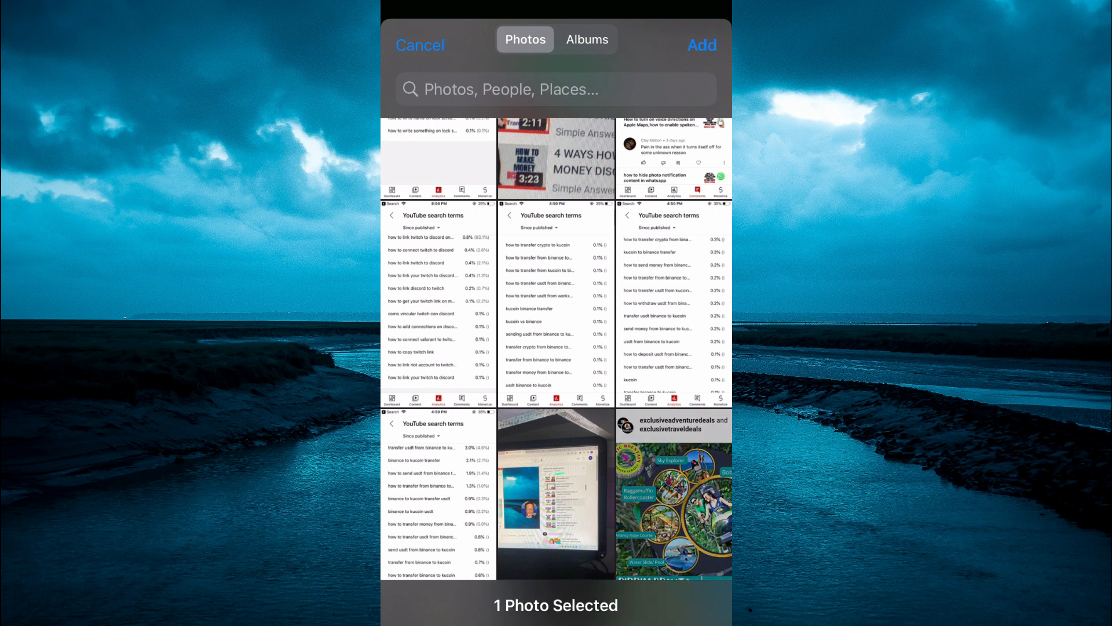
{"action": "left_click", "coordinate": [556, 492]}
{"action": "left_click", "coordinate": [675, 496]}
{"action": "left_click", "coordinate": [557, 491]}
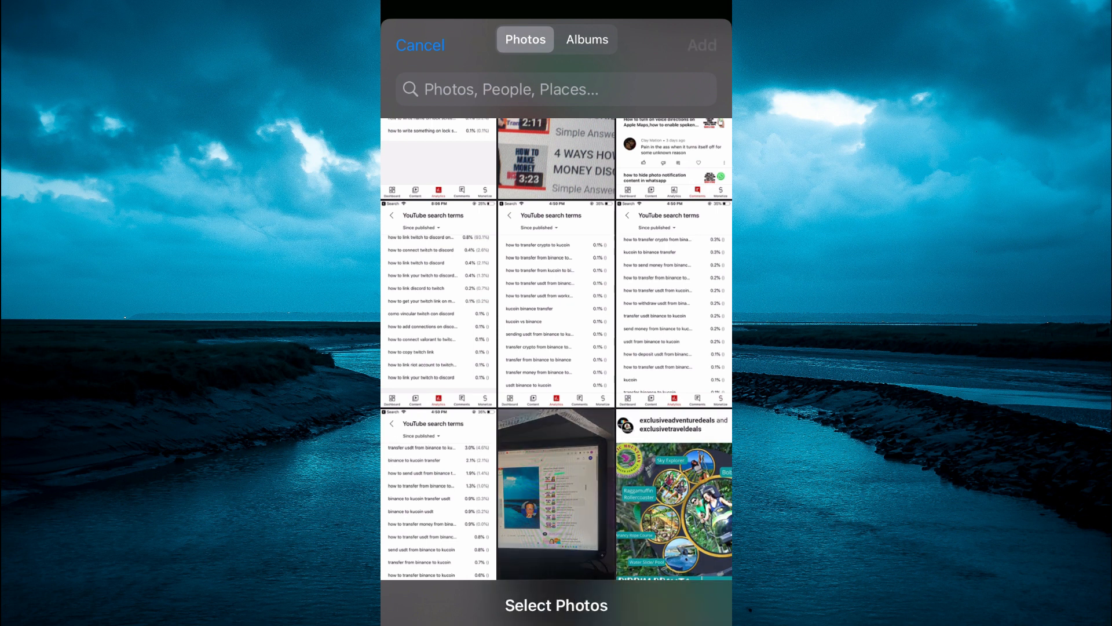
{"action": "scroll", "coordinate": [557, 374], "scroll_direction": "down", "scroll_amount": 3}
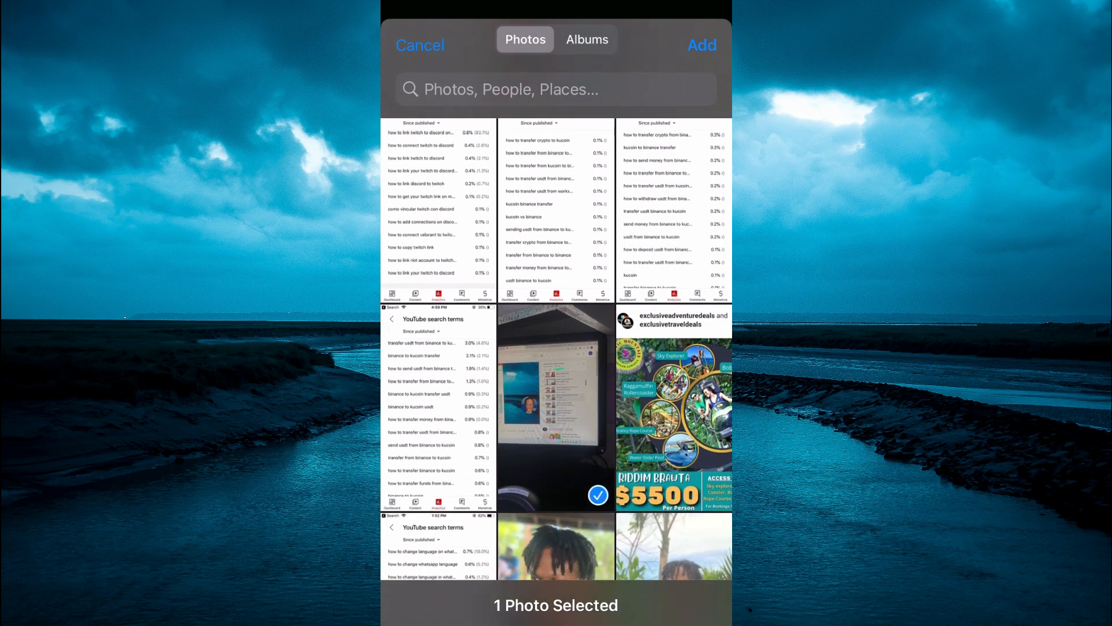
{"action": "left_click", "coordinate": [674, 335]}
{"action": "left_click", "coordinate": [557, 505]}
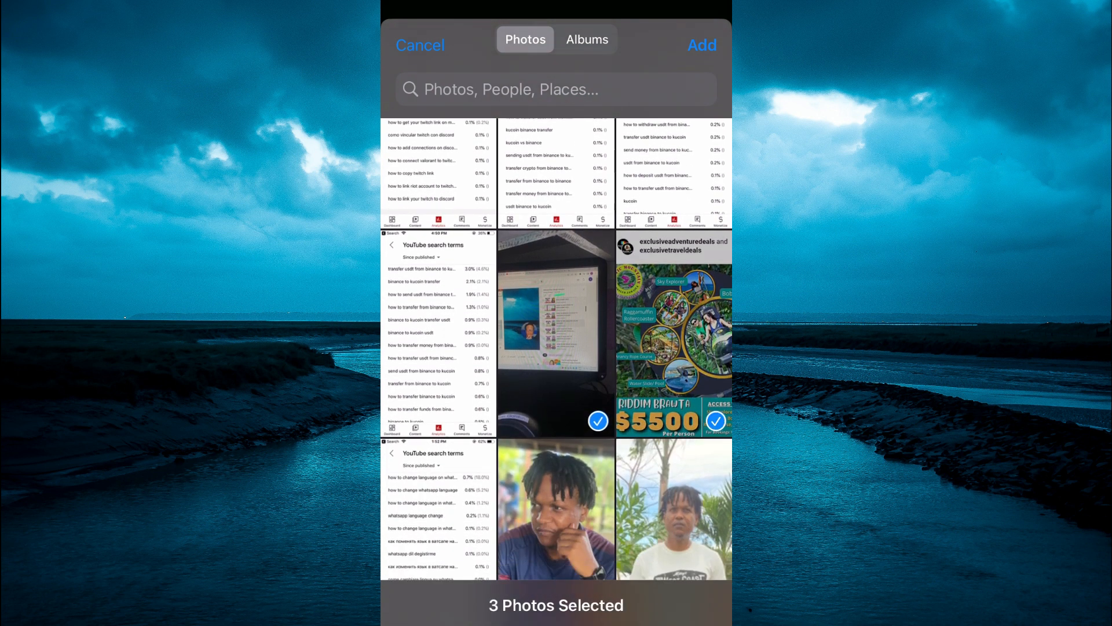
{"action": "left_click", "coordinate": [702, 44]}
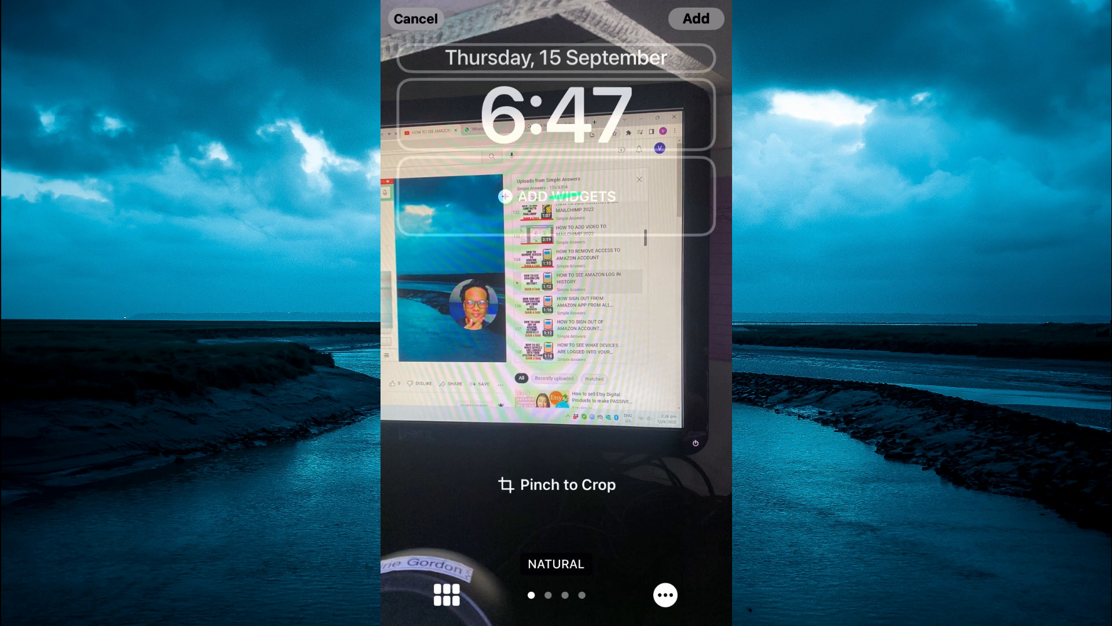
- Review the shuffle frequency options and add the new Photo Shuffle wallpaper
{"action": "left_click", "coordinate": [665, 595]}
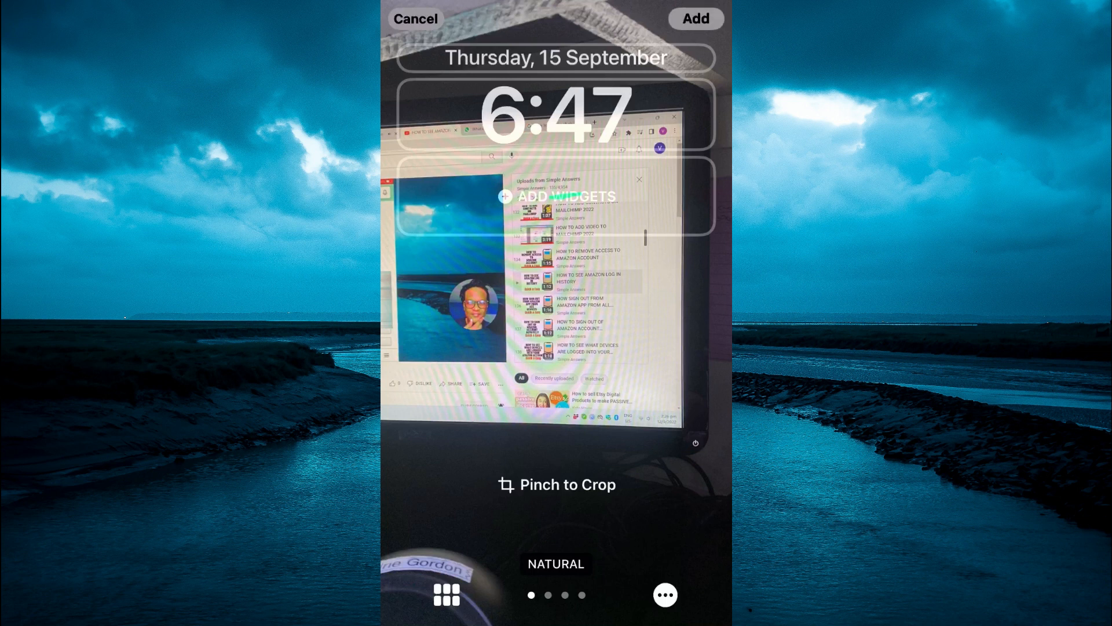
{"action": "left_click", "coordinate": [695, 18]}
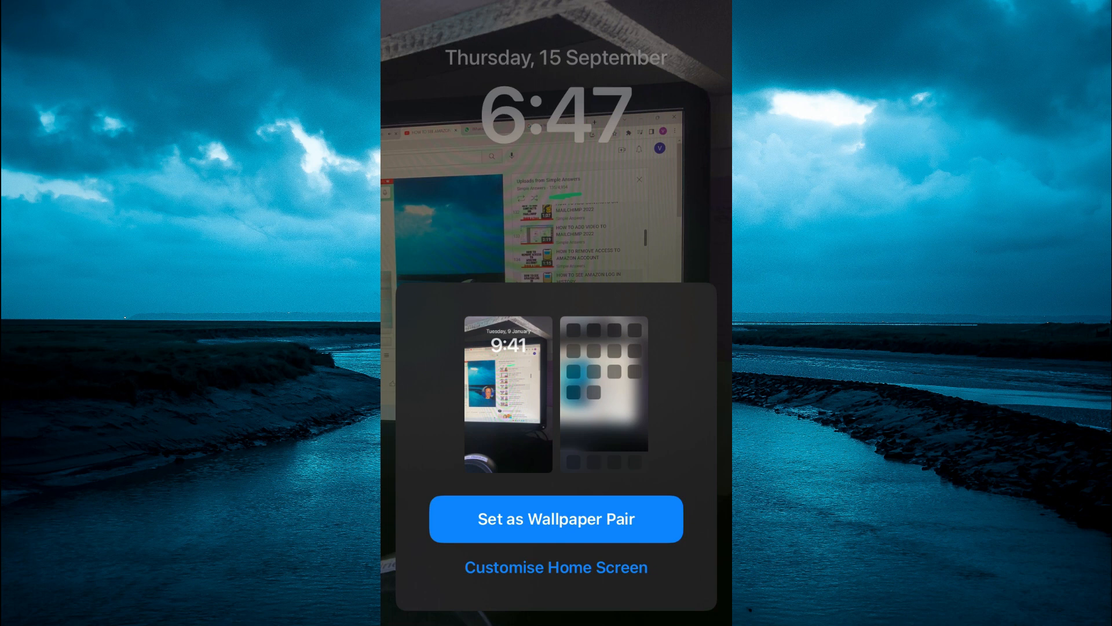
- Set the shuffle as a wallpaper pair and return to the active lock screen
{"action": "left_click", "coordinate": [556, 520]}
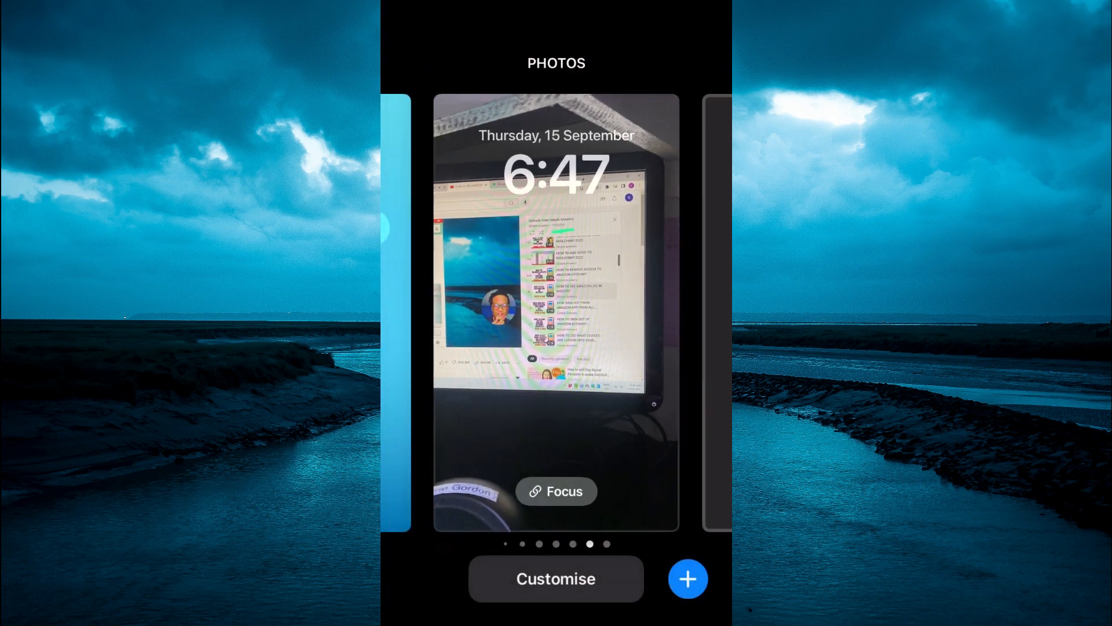
{"action": "left_click", "coordinate": [556, 313]}
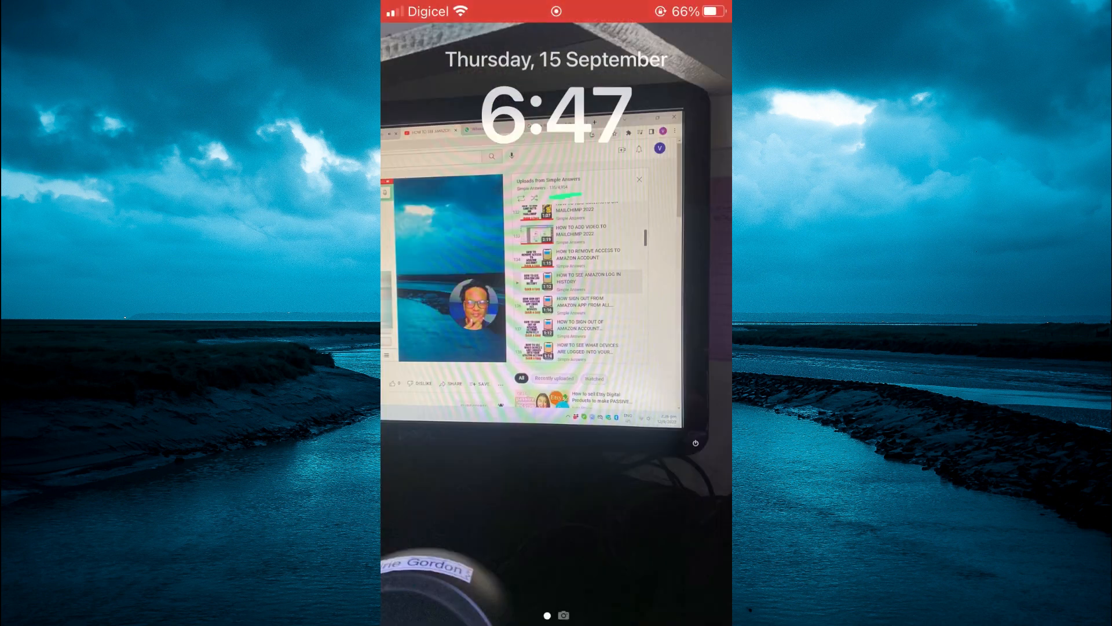